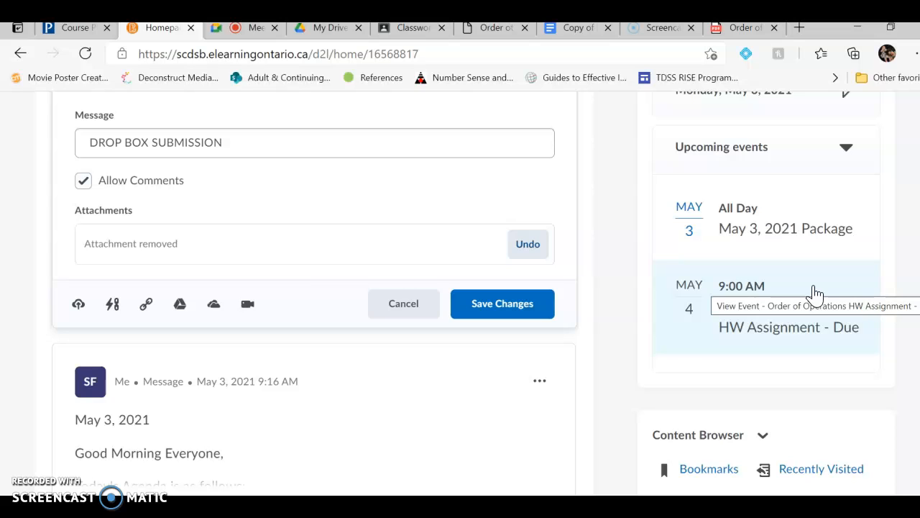
Open the Order of Operations - HW worksheet from UNIT 1: Order of Operations in the course content.
{"action": "scroll", "coordinate": [460, 288], "scroll_direction": "up", "scroll_amount": 1}
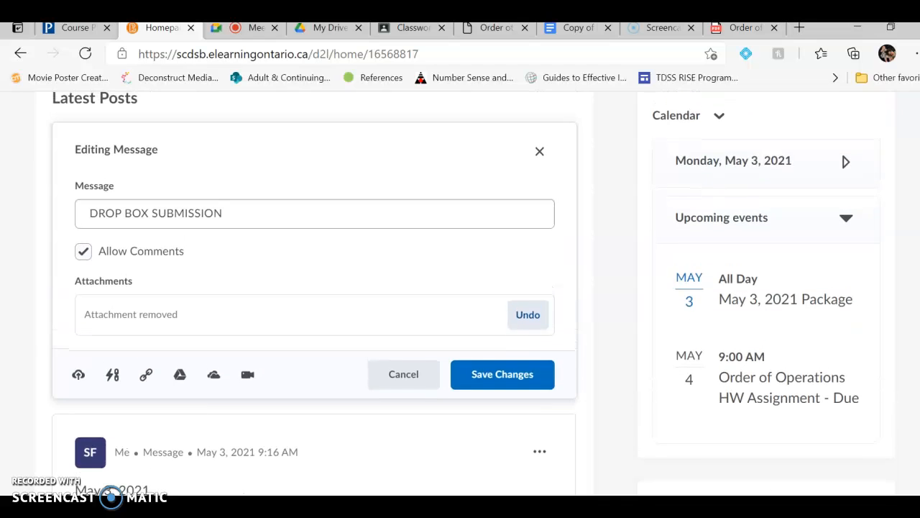
{"action": "scroll", "coordinate": [326, 214], "scroll_direction": "up", "scroll_amount": 5}
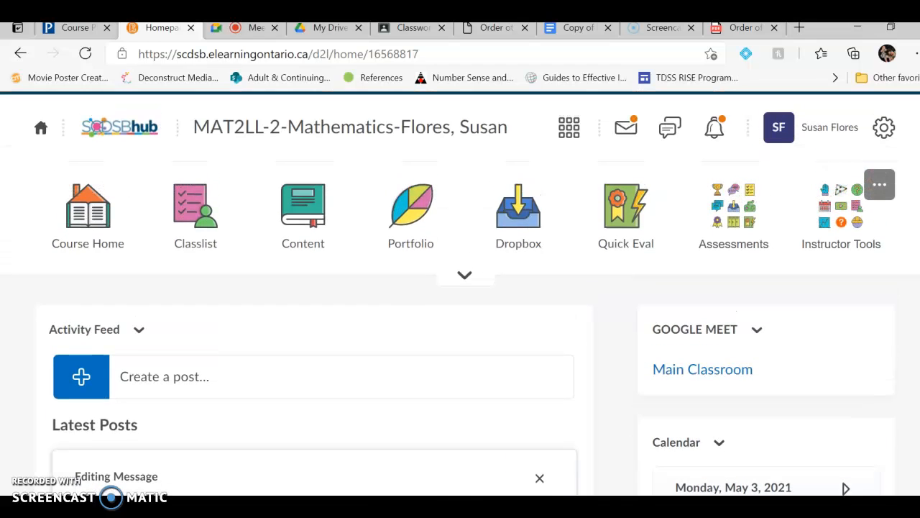
{"action": "left_click", "coordinate": [291, 223]}
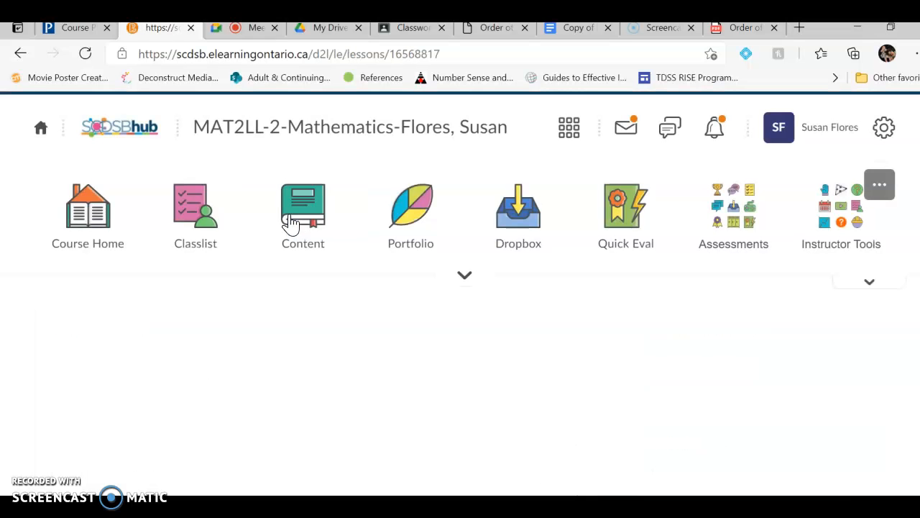
{"action": "left_click", "coordinate": [127, 381]}
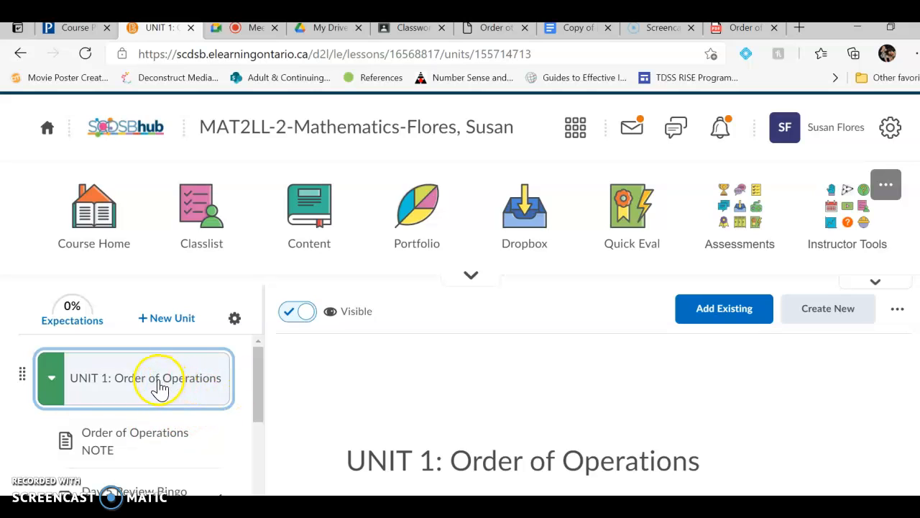
{"action": "left_click_drag", "start_coordinate": [259, 371], "coordinate": [269, 436]}
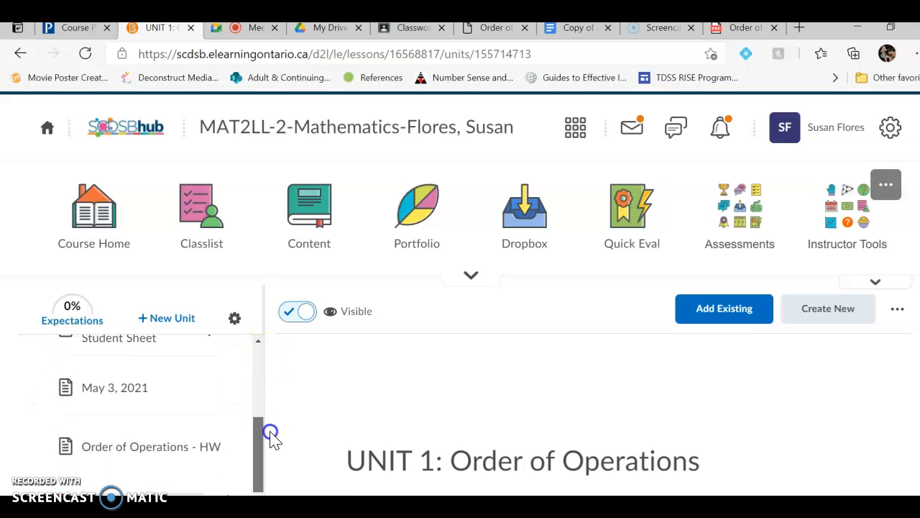
{"action": "left_click", "coordinate": [124, 450]}
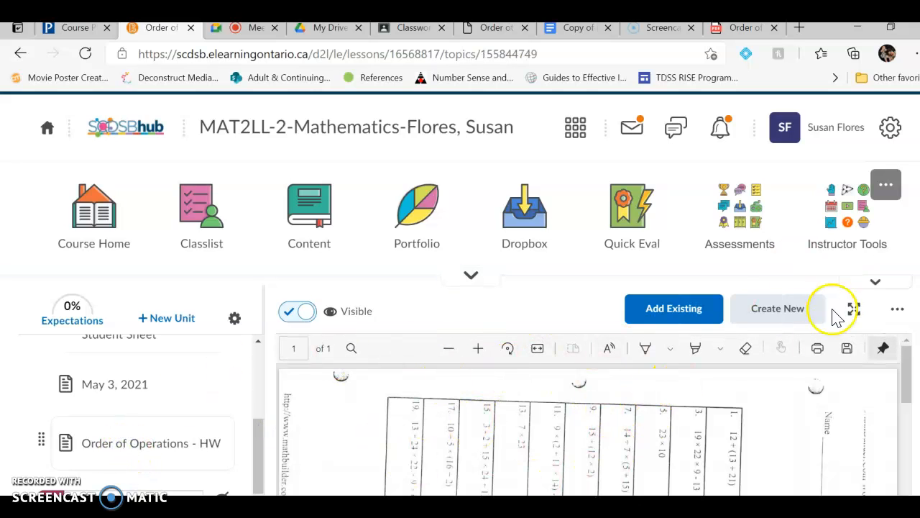
{"action": "left_click", "coordinate": [848, 351]}
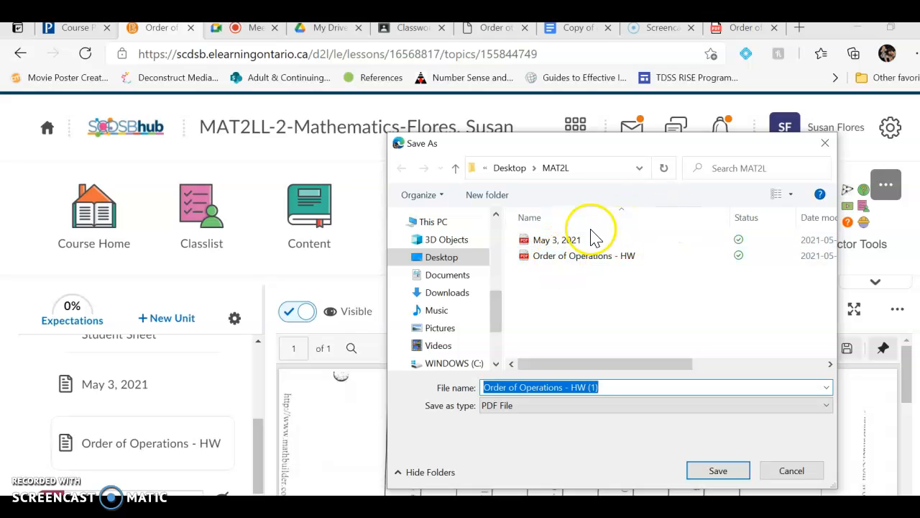
{"action": "double_click", "coordinate": [565, 259]}
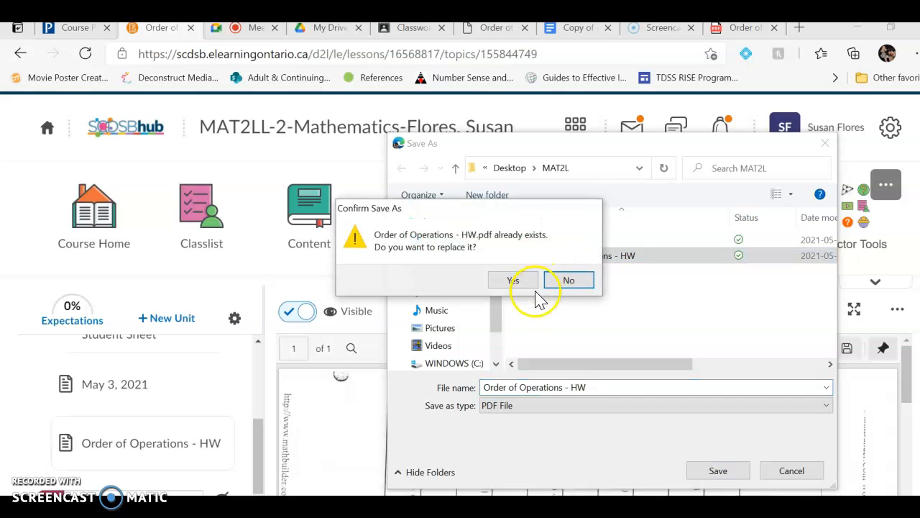
{"action": "left_click", "coordinate": [567, 280]}
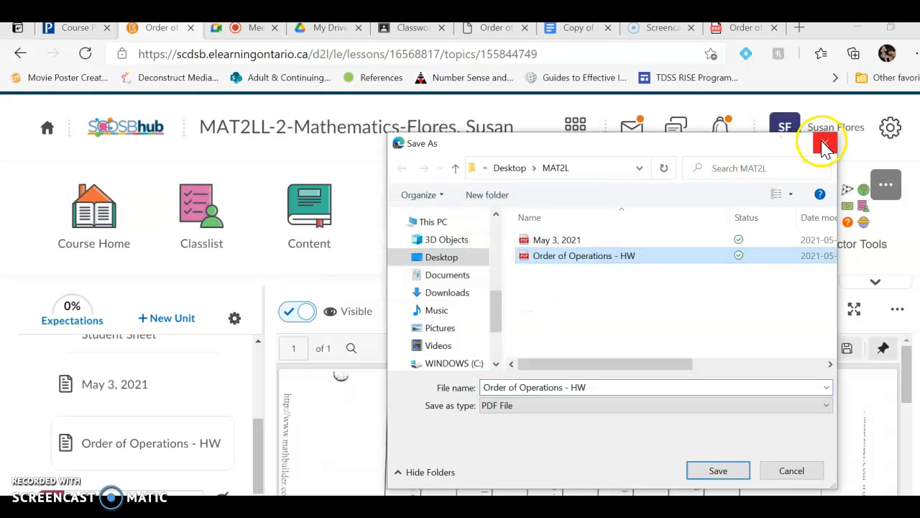
{"action": "left_click", "coordinate": [825, 143]}
Switch to File Explorer, open Order of Operations - HW from the MAT2L folder and rotate the worksheet upright.
{"action": "left_click", "coordinate": [448, 507]}
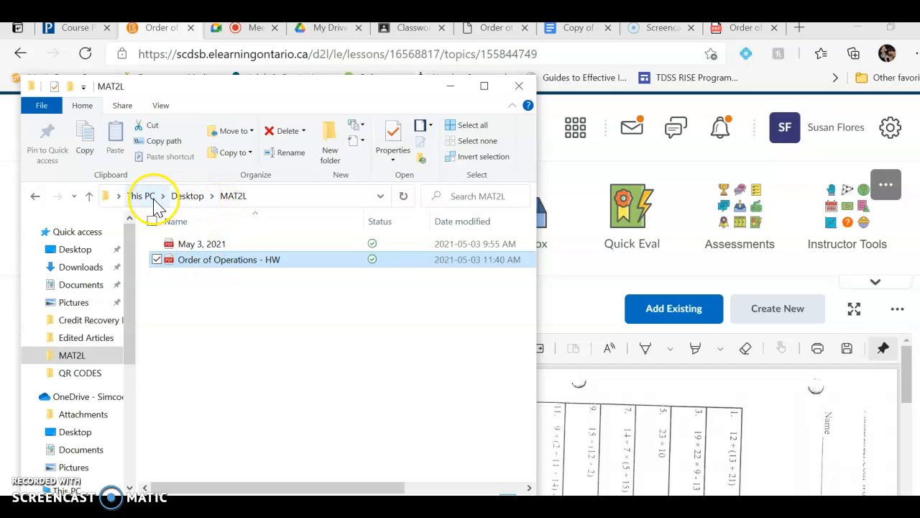
{"action": "left_click", "coordinate": [180, 265]}
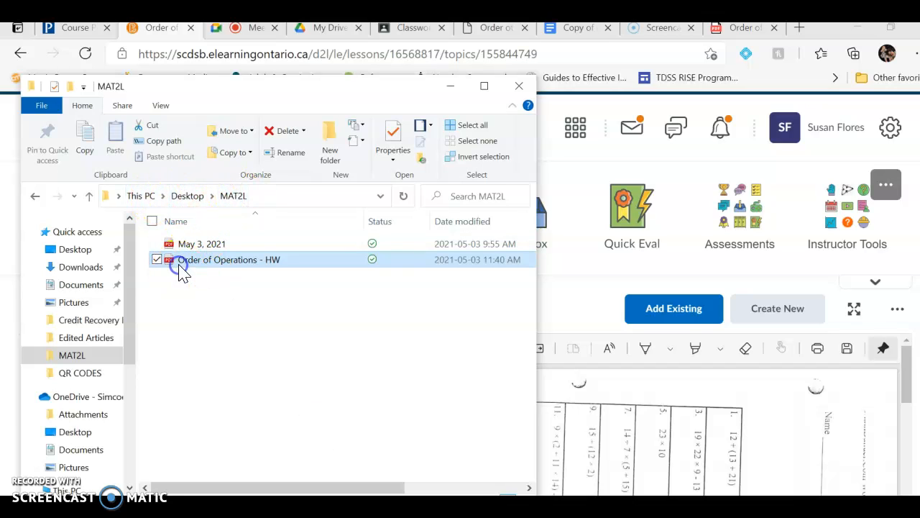
{"action": "double_click", "coordinate": [180, 265]}
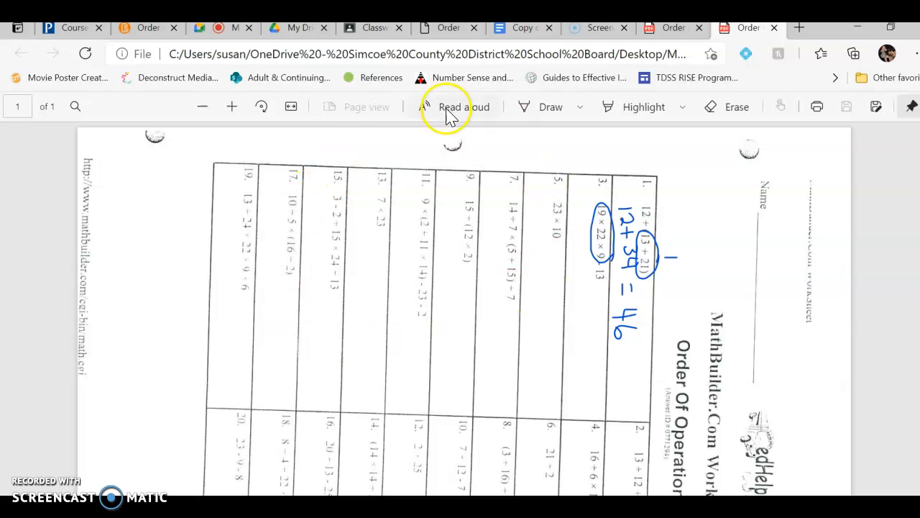
{"action": "left_click", "coordinate": [259, 113]}
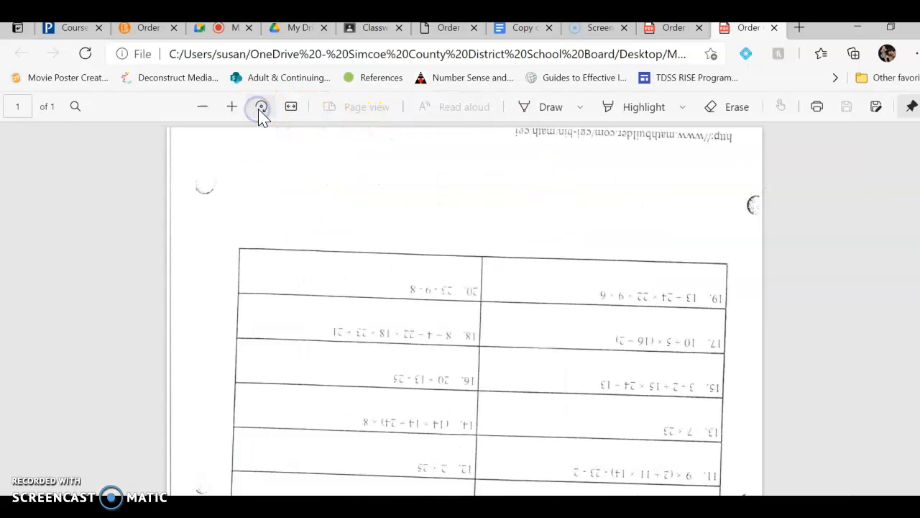
{"action": "left_click", "coordinate": [260, 109]}
{"action": "left_click", "coordinate": [259, 109]}
Erase the pen circle around 19 × 22 × 9 in question 3 and redraw it with the Draw tool.
{"action": "left_click", "coordinate": [533, 110]}
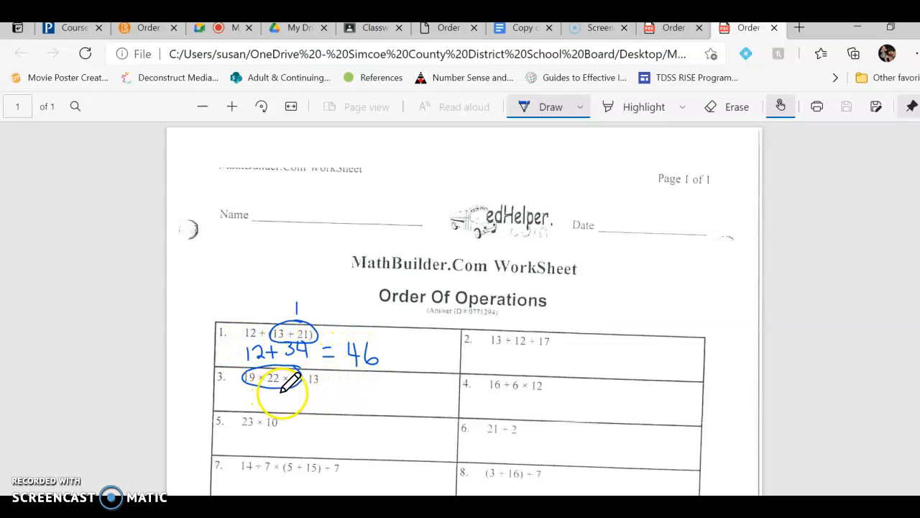
{"action": "left_click", "coordinate": [721, 107]}
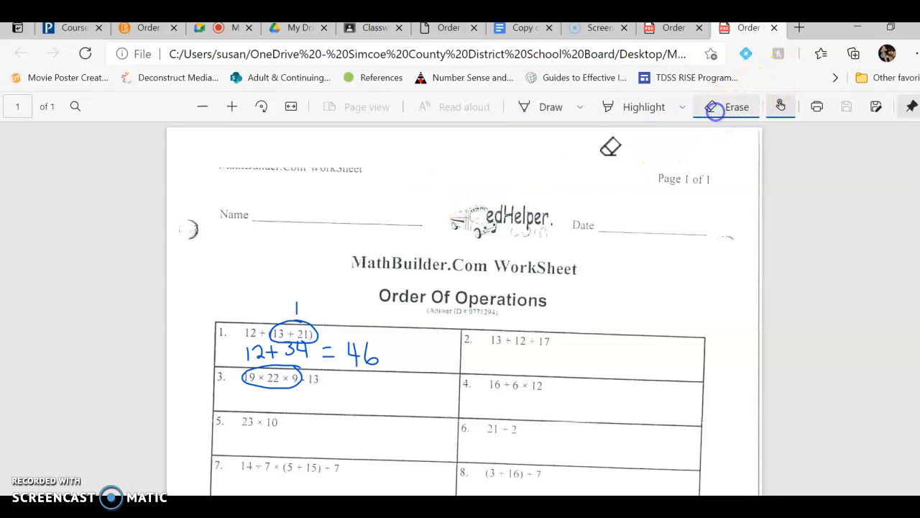
{"action": "left_click_drag", "start_coordinate": [255, 388], "coordinate": [246, 376]}
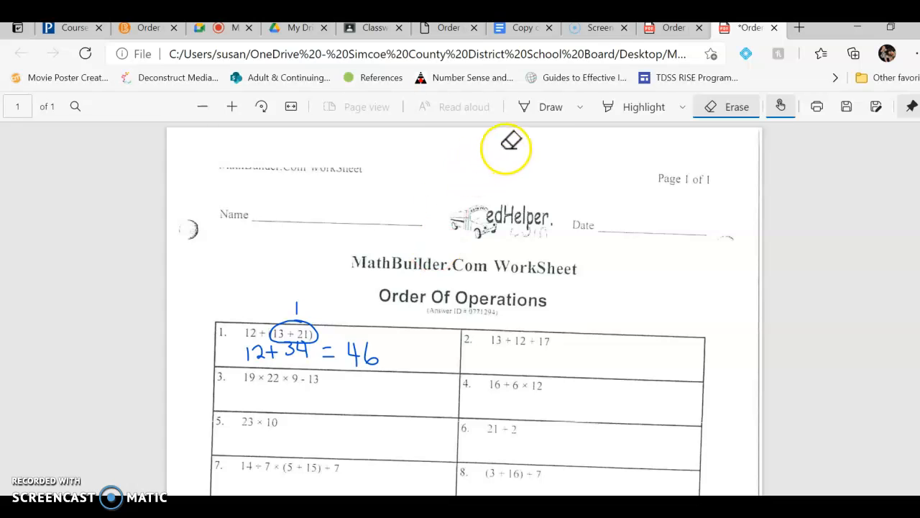
{"action": "left_click", "coordinate": [540, 109]}
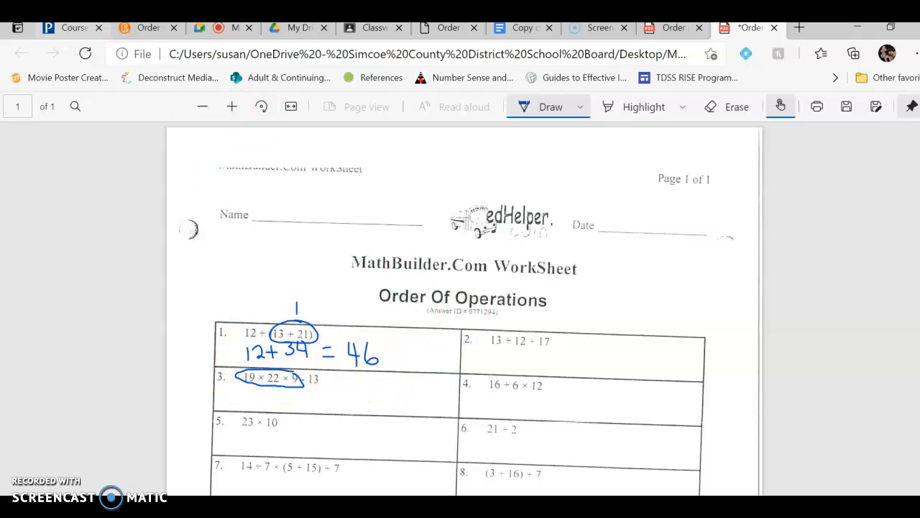
Return to the course site and look over its list of Dropbox folders.
{"action": "left_click", "coordinate": [147, 29]}
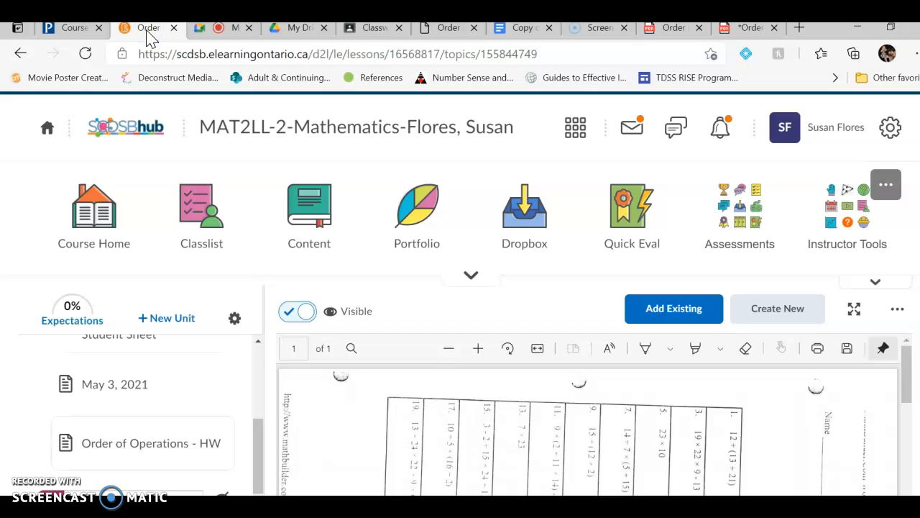
{"action": "left_click", "coordinate": [674, 29]}
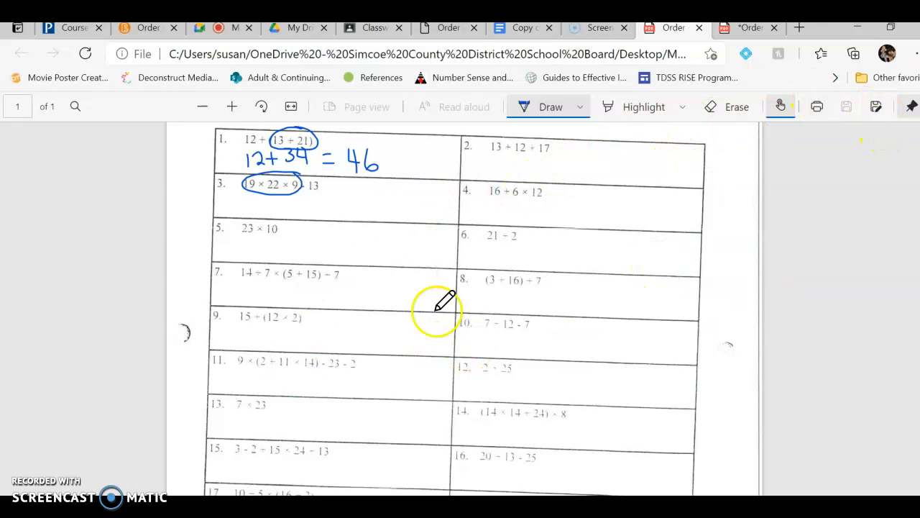
{"action": "left_click", "coordinate": [151, 35]}
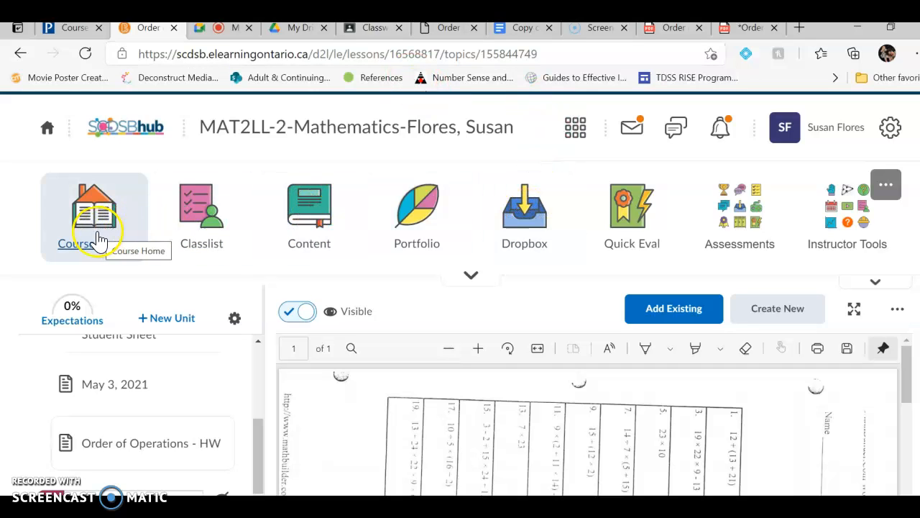
{"action": "left_click", "coordinate": [509, 238]}
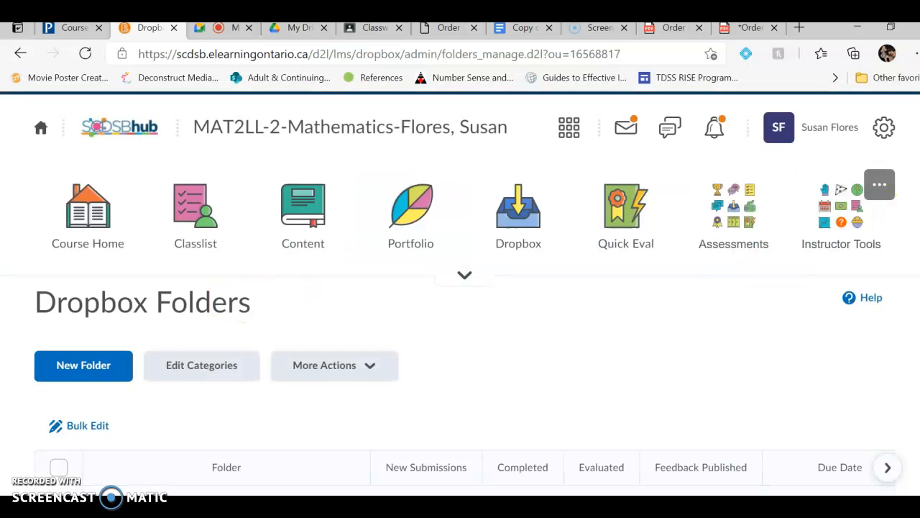
{"action": "scroll", "coordinate": [460, 293], "scroll_direction": "down", "scroll_amount": 2}
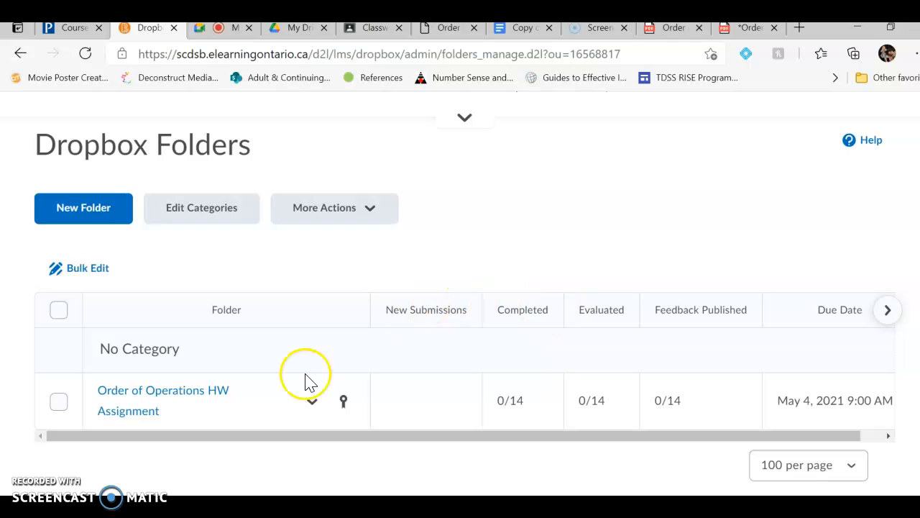
{"action": "scroll", "coordinate": [884, 310], "scroll_direction": "up", "scroll_amount": 3}
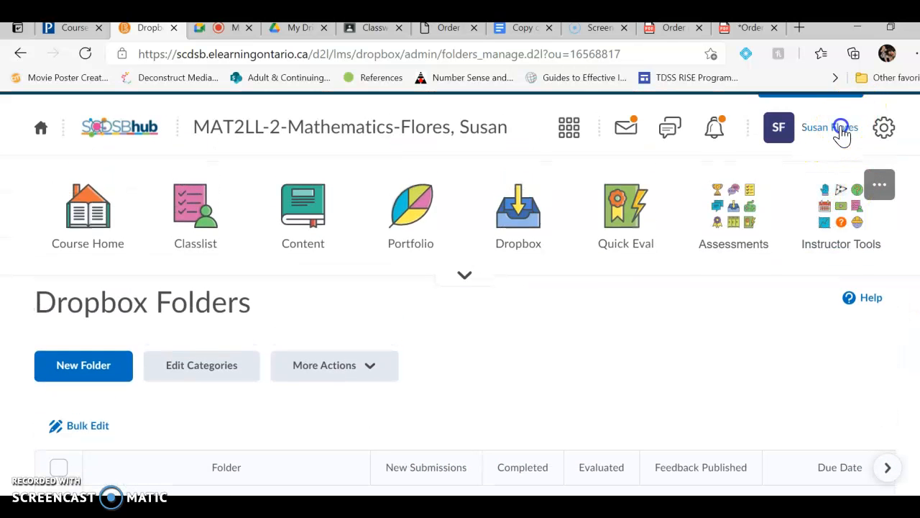
View the course as GuestStudent and open the Order of Operations HW Assignment dropbox folder.
{"action": "left_click", "coordinate": [836, 131]}
{"action": "left_click", "coordinate": [792, 184]}
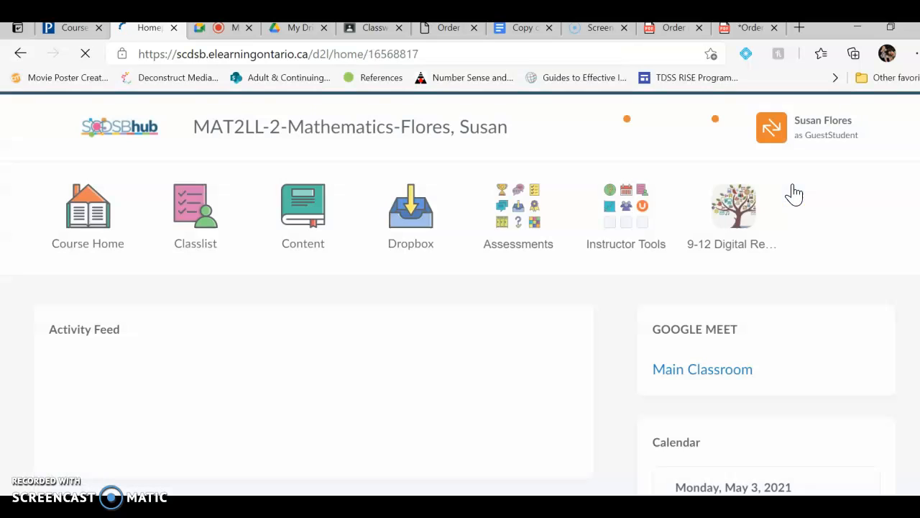
{"action": "left_click", "coordinate": [412, 208]}
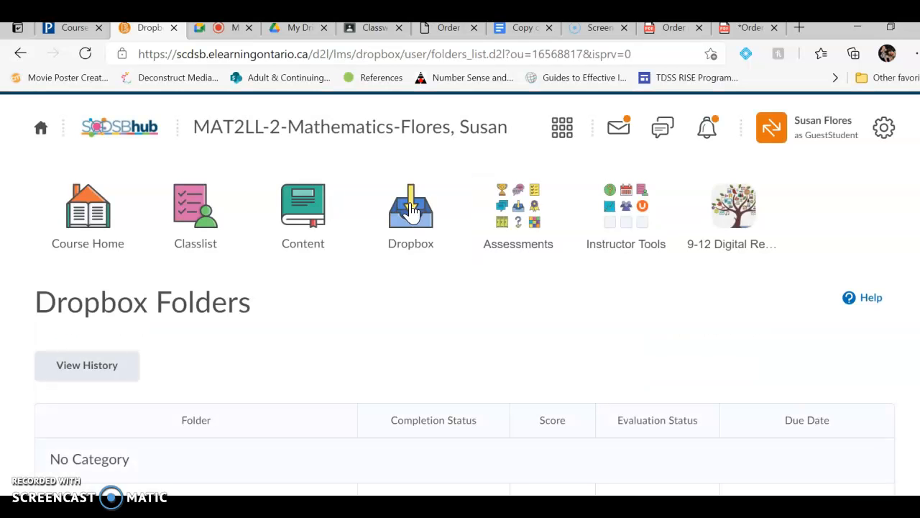
{"action": "scroll", "coordinate": [460, 293], "scroll_direction": "down", "scroll_amount": 2}
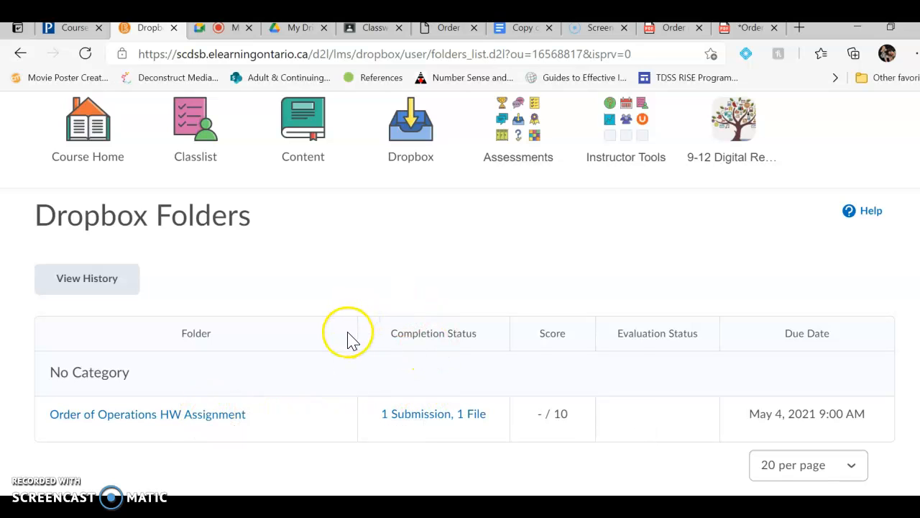
{"action": "left_click", "coordinate": [115, 410]}
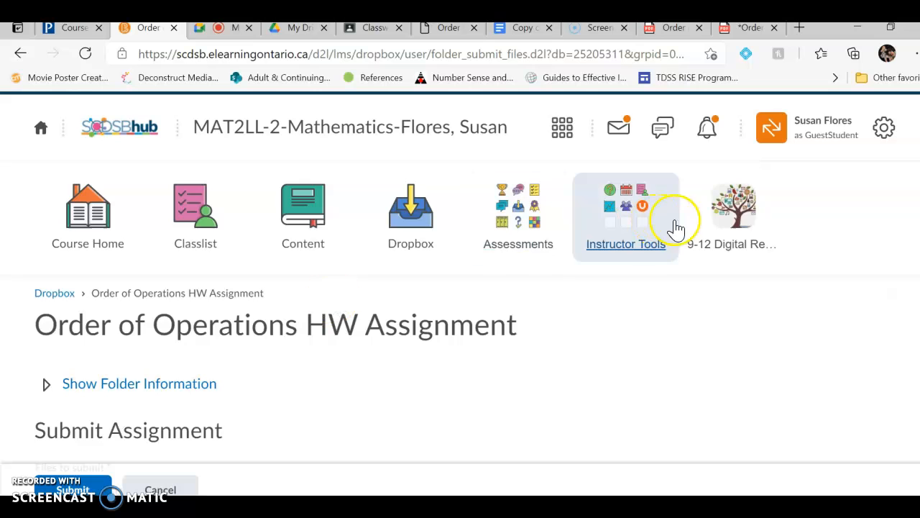
Add Order of Operations - HW.pdf from the computer's MAT2L folder to the files to submit.
{"action": "scroll", "coordinate": [461, 288], "scroll_direction": "down", "scroll_amount": 5}
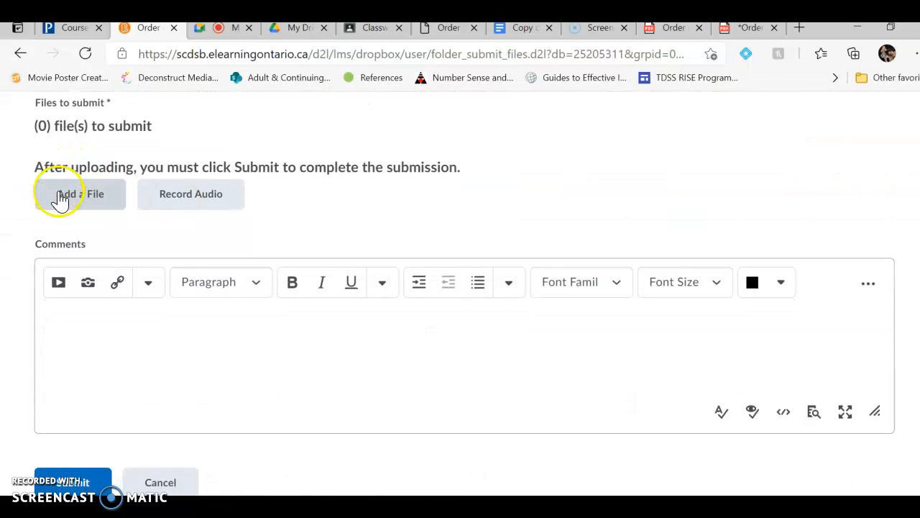
{"action": "left_click", "coordinate": [62, 202]}
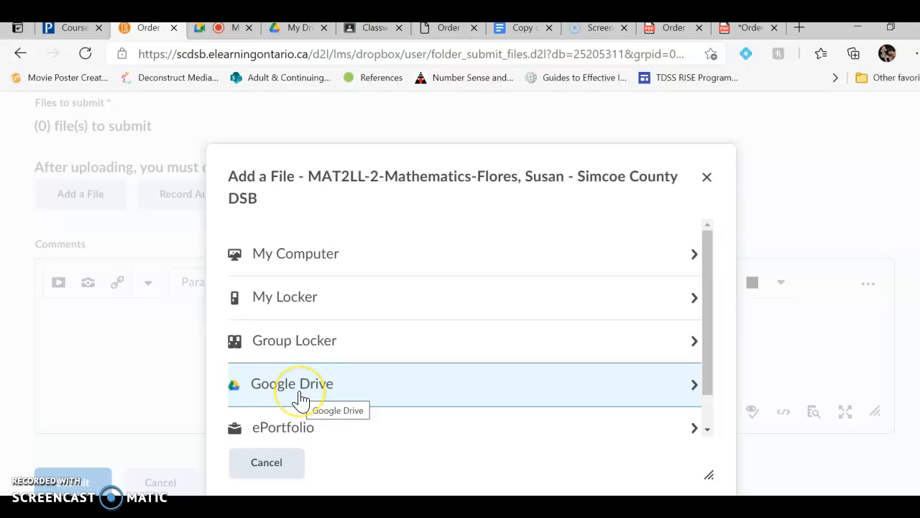
{"action": "left_click", "coordinate": [313, 267]}
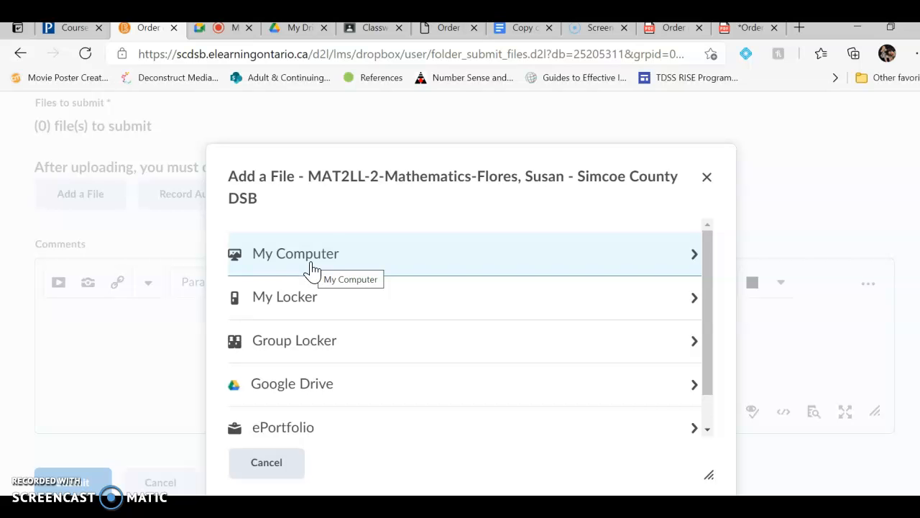
{"action": "left_click", "coordinate": [312, 268]}
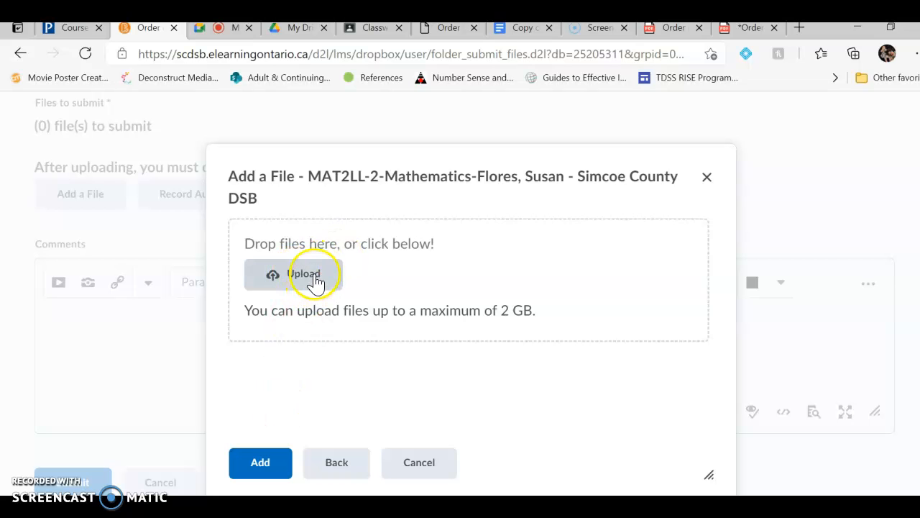
{"action": "left_click", "coordinate": [314, 274]}
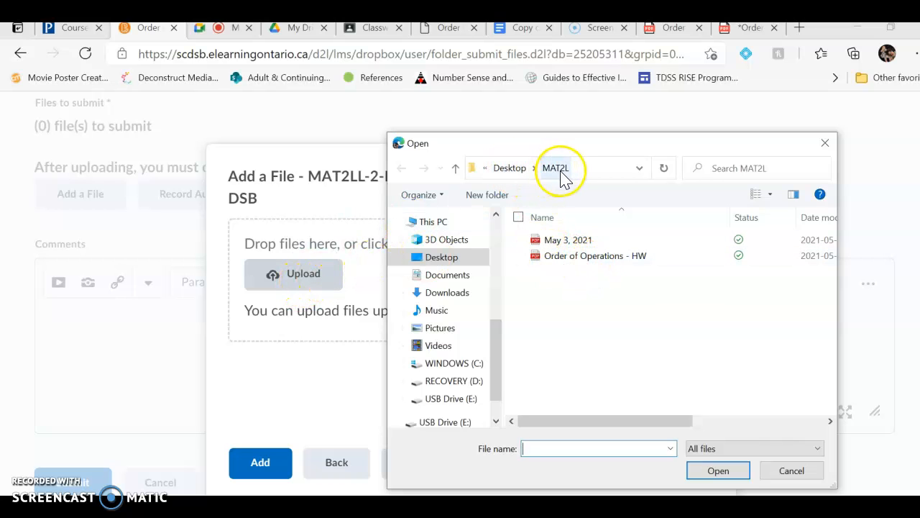
{"action": "left_click", "coordinate": [558, 261]}
{"action": "double_click", "coordinate": [558, 262]}
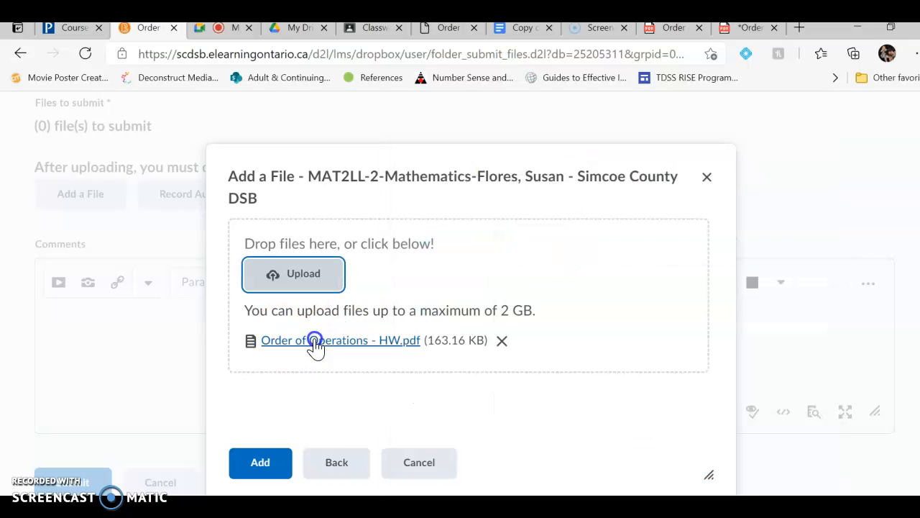
{"action": "left_click", "coordinate": [271, 467]}
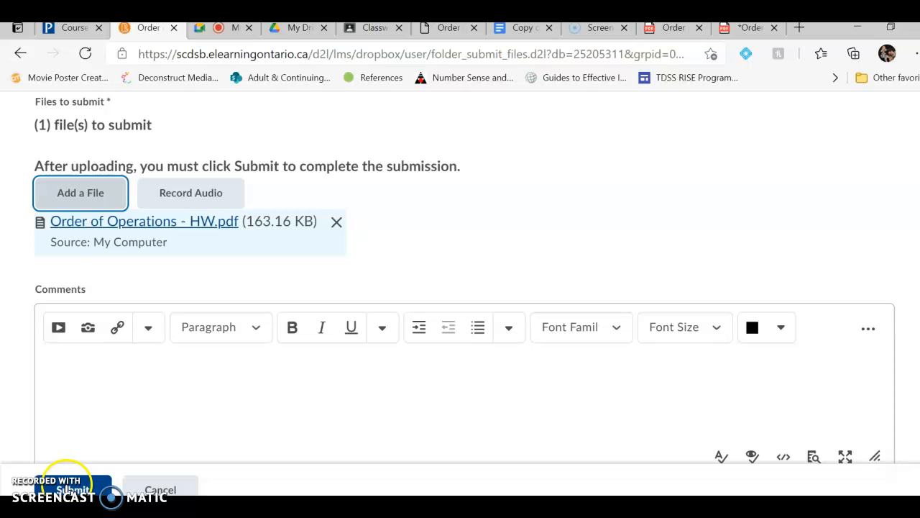
Submit the assignment, review the submission details and finish.
{"action": "left_click", "coordinate": [67, 489]}
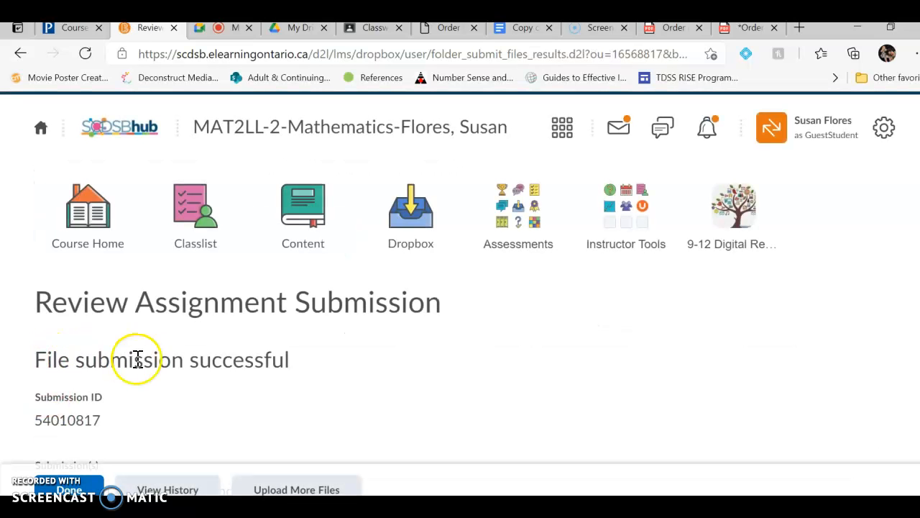
{"action": "scroll", "coordinate": [460, 280], "scroll_direction": "down", "scroll_amount": 5}
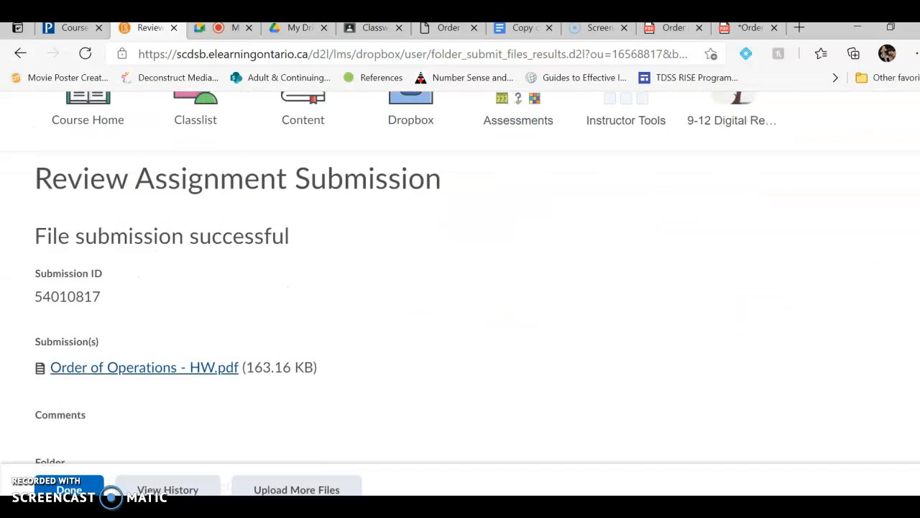
{"action": "scroll", "coordinate": [461, 280], "scroll_direction": "down", "scroll_amount": 2}
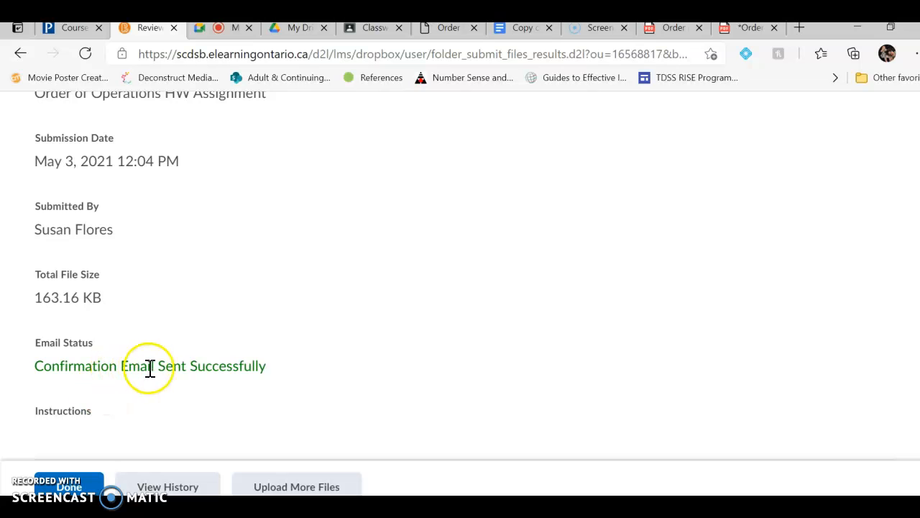
{"action": "left_click", "coordinate": [58, 482]}
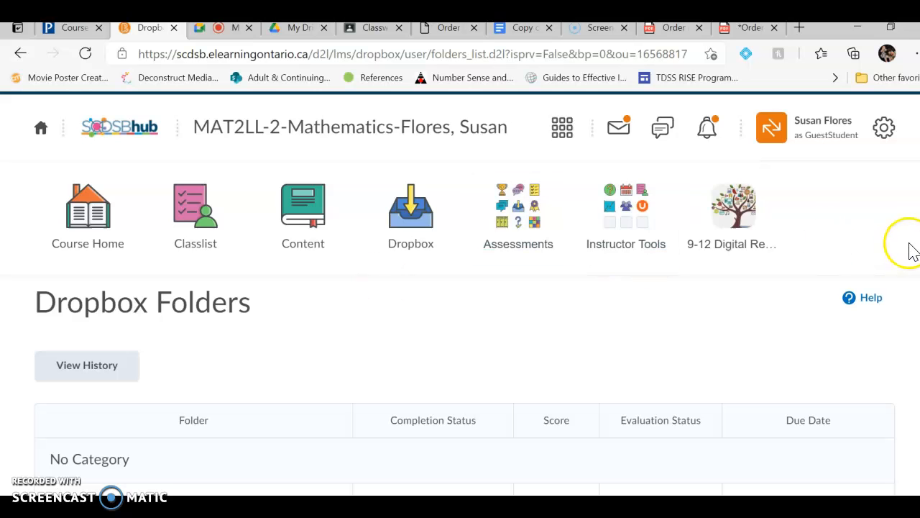
Check the assignment's completion status in the Dropbox folders list and return to the course home page.
{"action": "scroll", "coordinate": [461, 288], "scroll_direction": "down", "scroll_amount": 1}
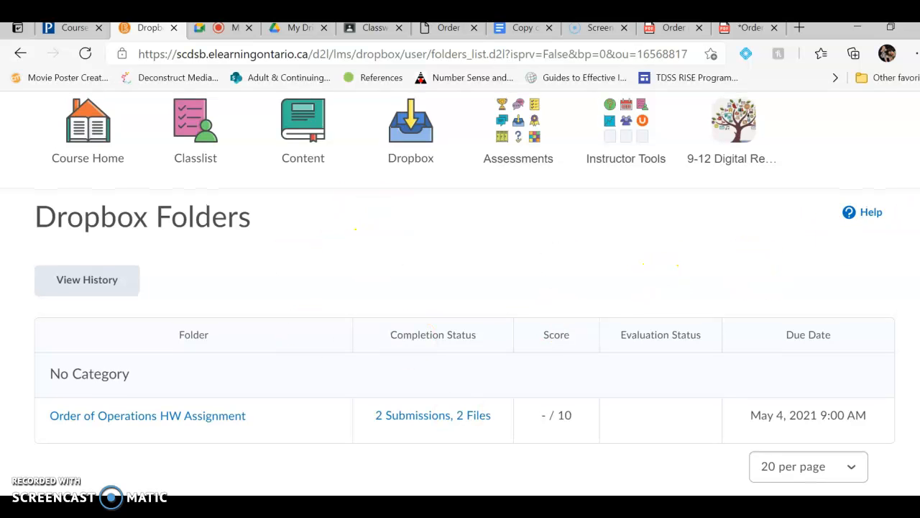
{"action": "scroll", "coordinate": [356, 229], "scroll_direction": "up", "scroll_amount": 2}
{"action": "left_click", "coordinate": [79, 232]}
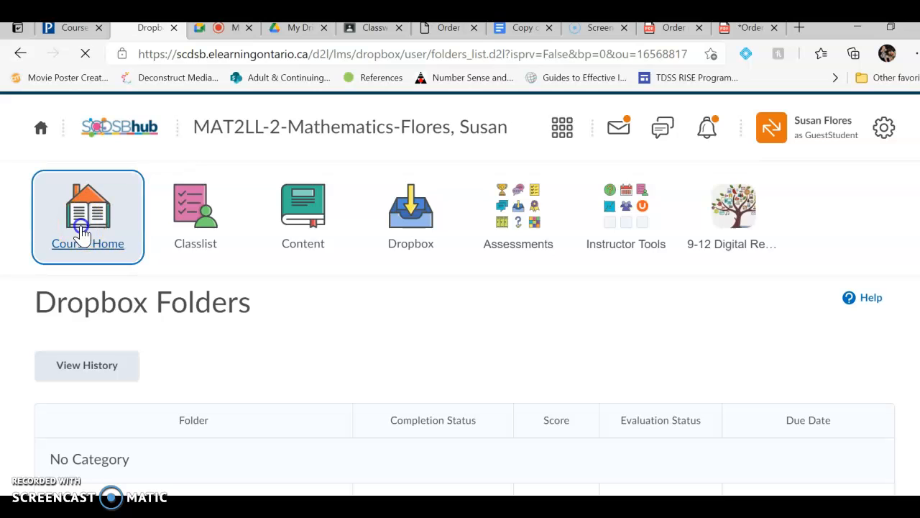